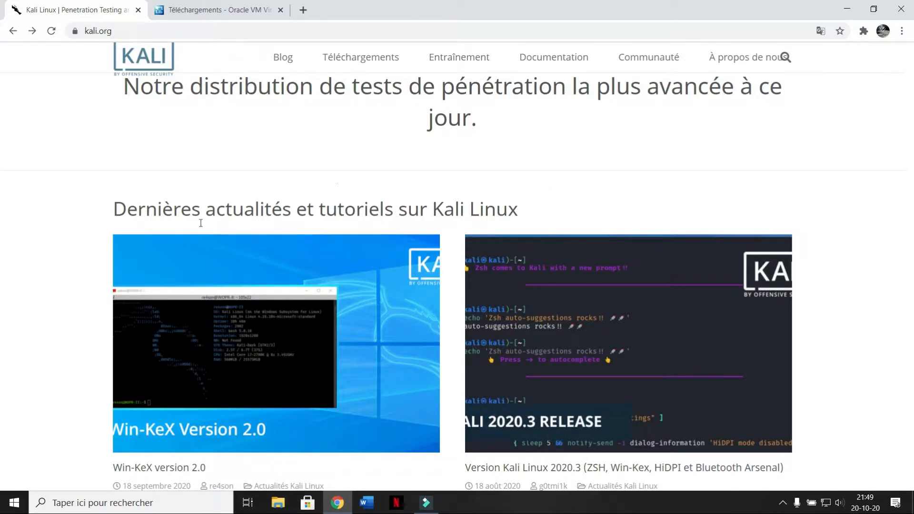
Step: Download the VirtualBox 6.1.16 installer for Windows hosts from virtualbox.org and open the downloaded file
click(227, 7)
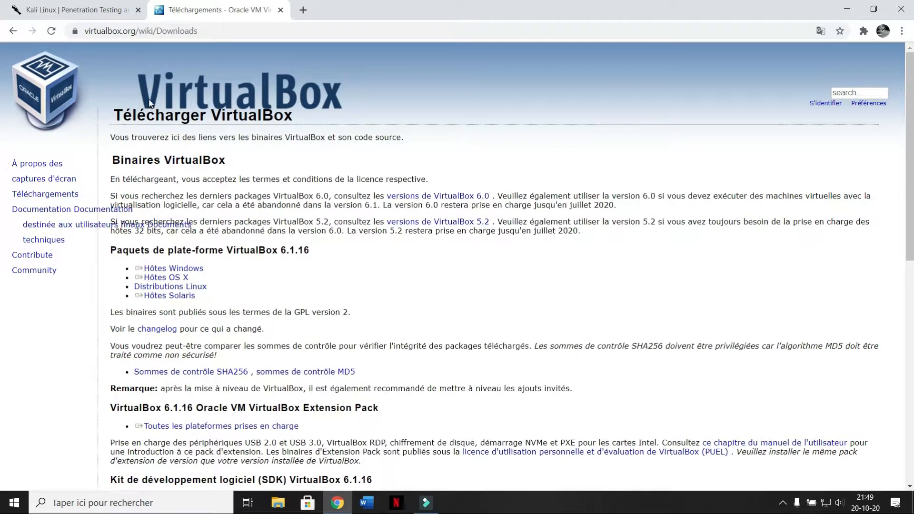
click(193, 270)
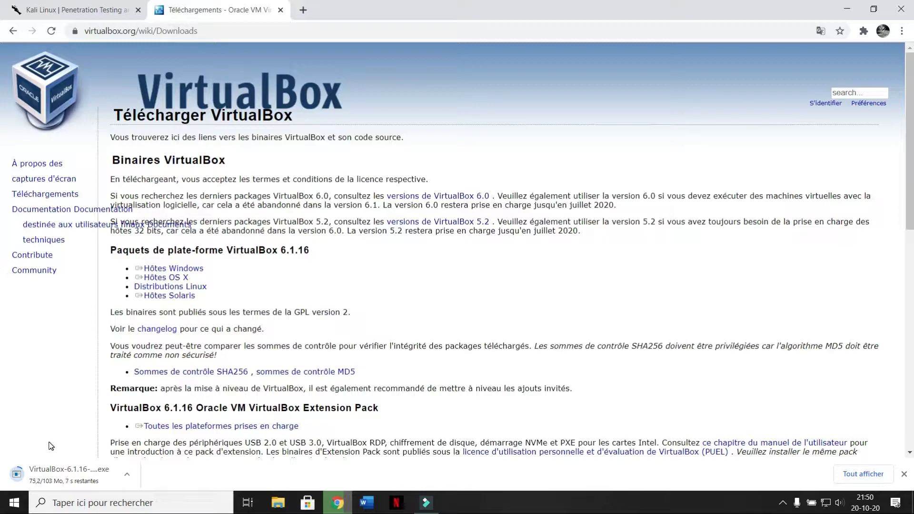
click(126, 474)
click(140, 385)
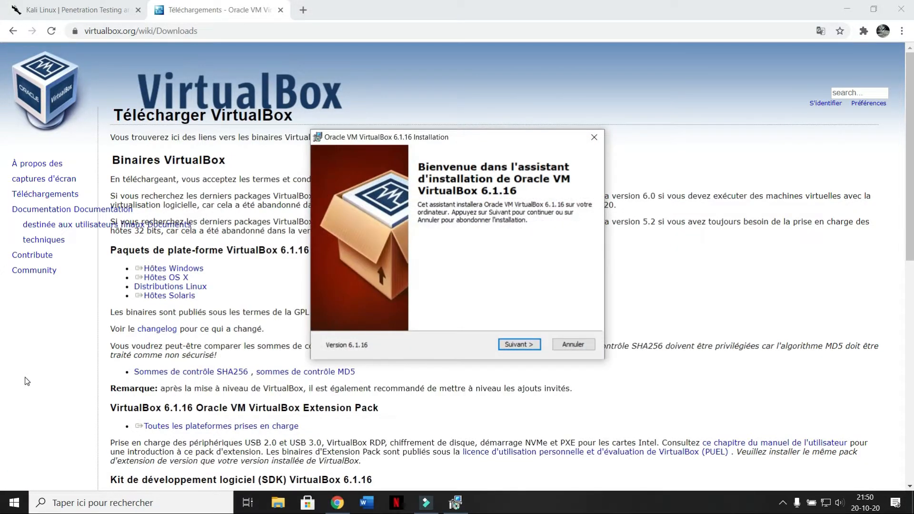
Step: Install Oracle VM VirtualBox 6.1.16 with the default components and location, accepting the temporary network reset
click(520, 344)
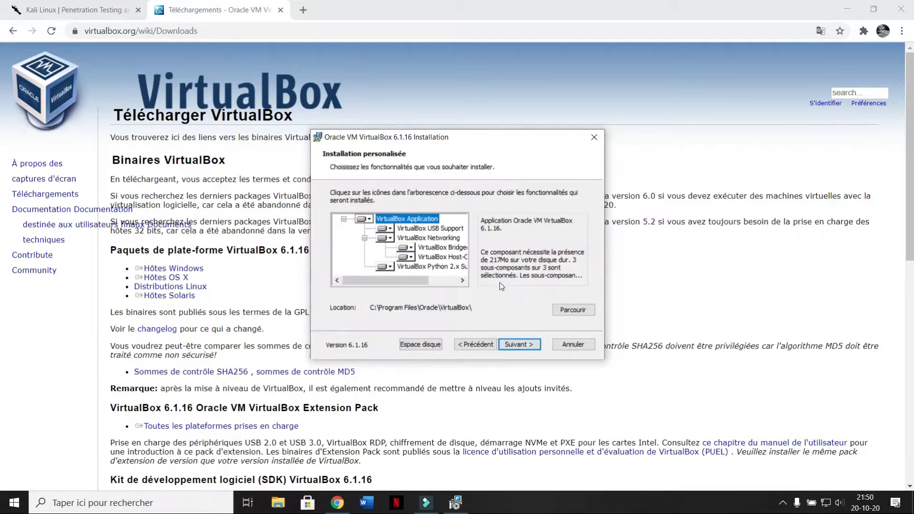
click(519, 344)
click(519, 344)
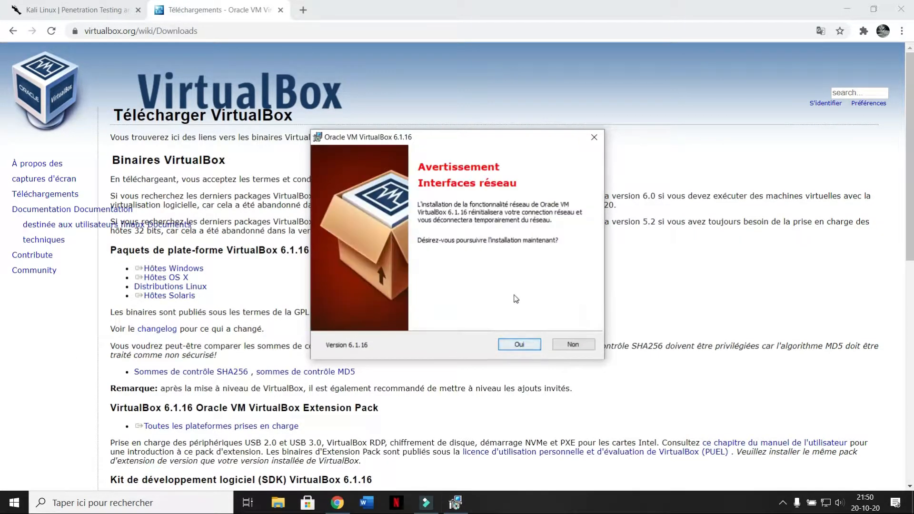
click(519, 344)
click(520, 343)
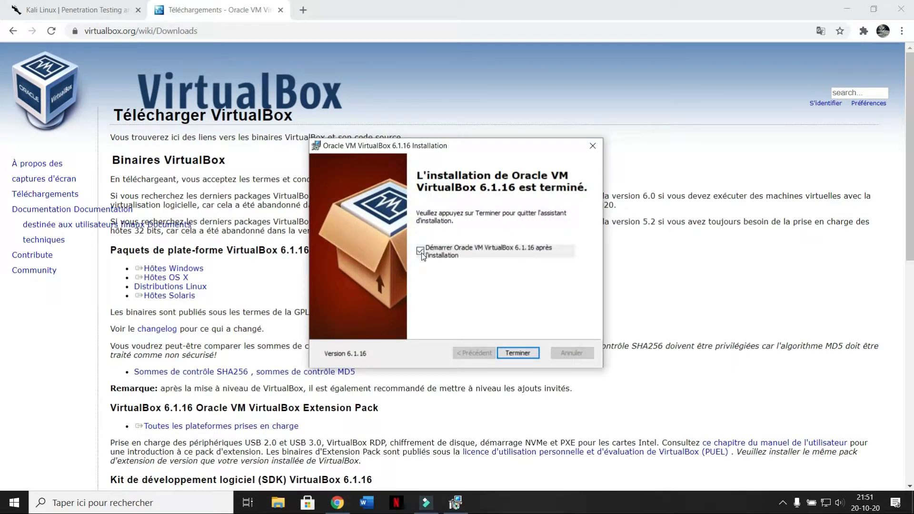
click(509, 354)
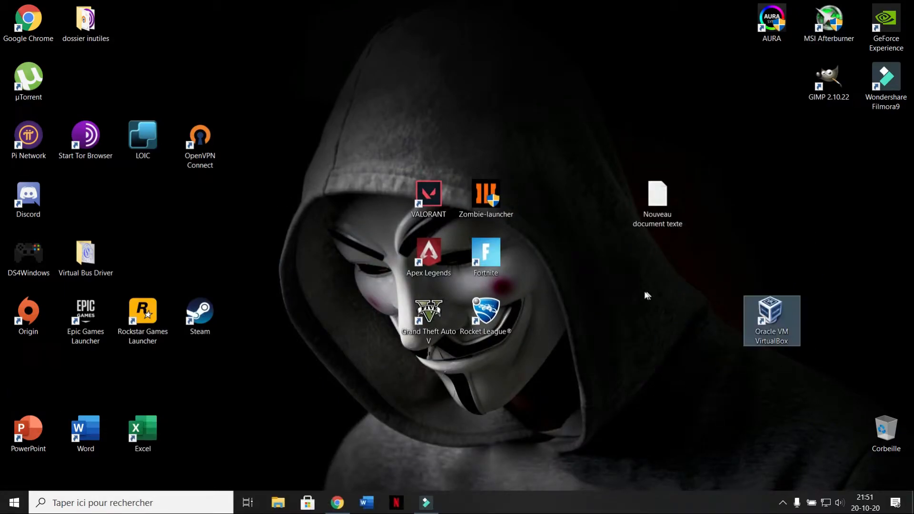
Step: Return to kali.org in Chrome and open the Offensive Security VM download page for the 64-bit Kali Linux VirtualBox image
click(337, 503)
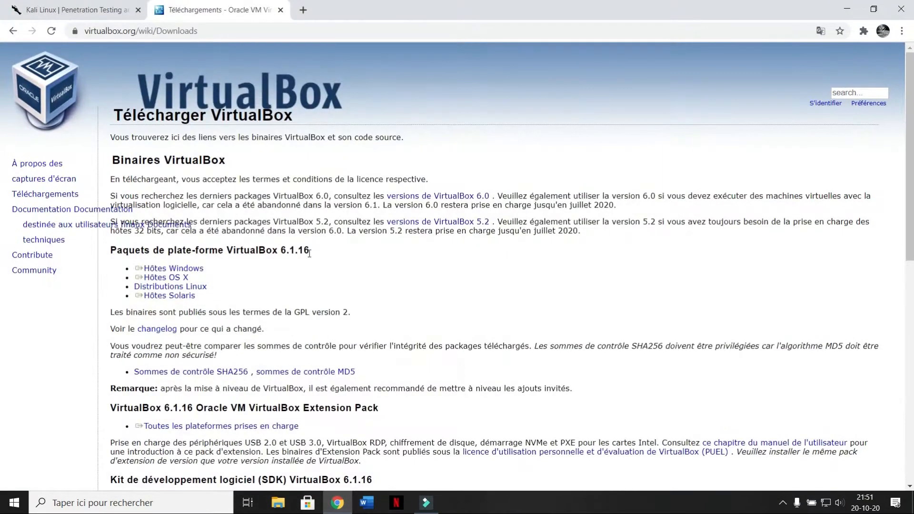
click(276, 250)
click(81, 10)
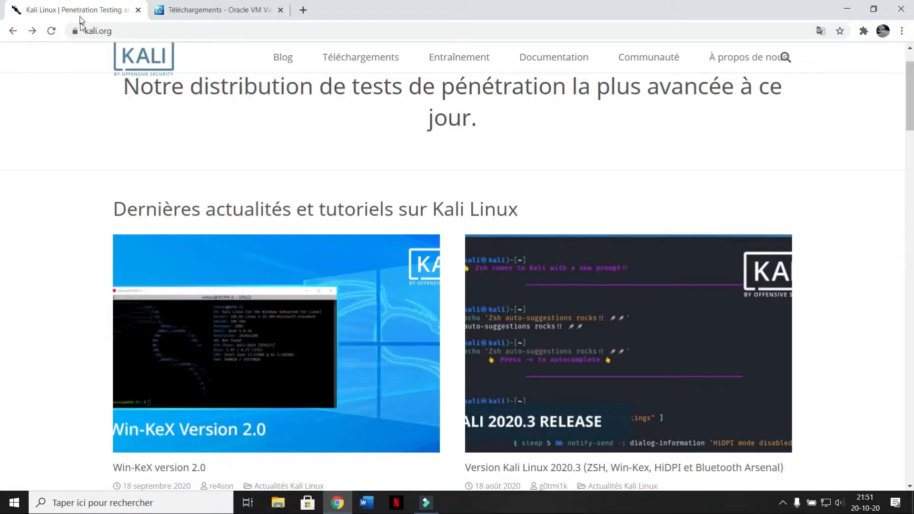
click(365, 61)
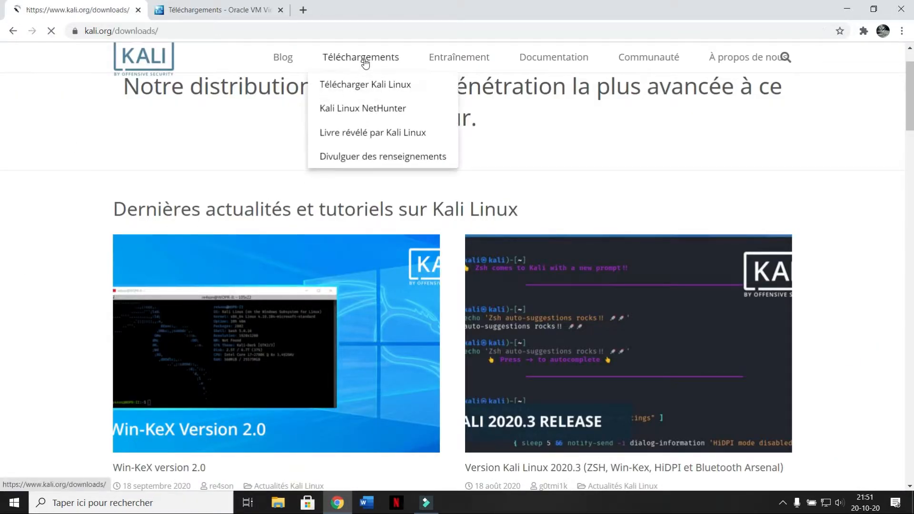
scroll(114, 374, down, 7)
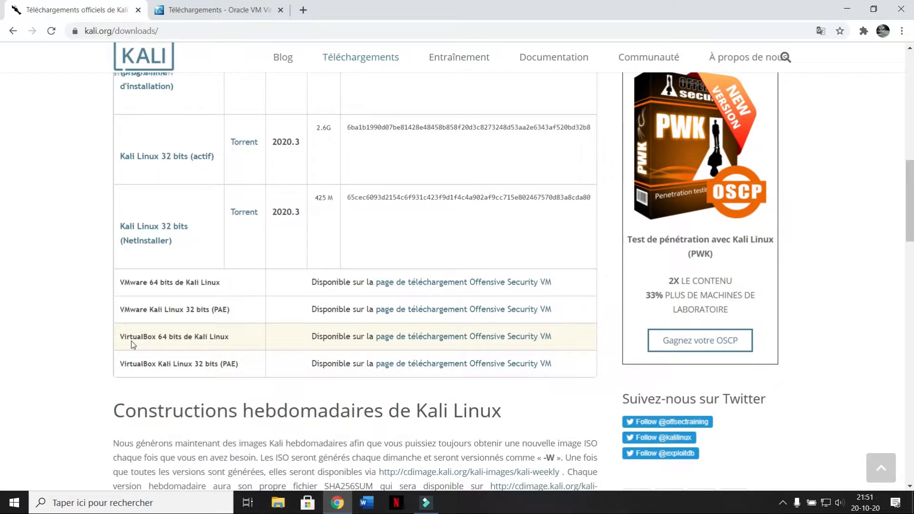
click(388, 339)
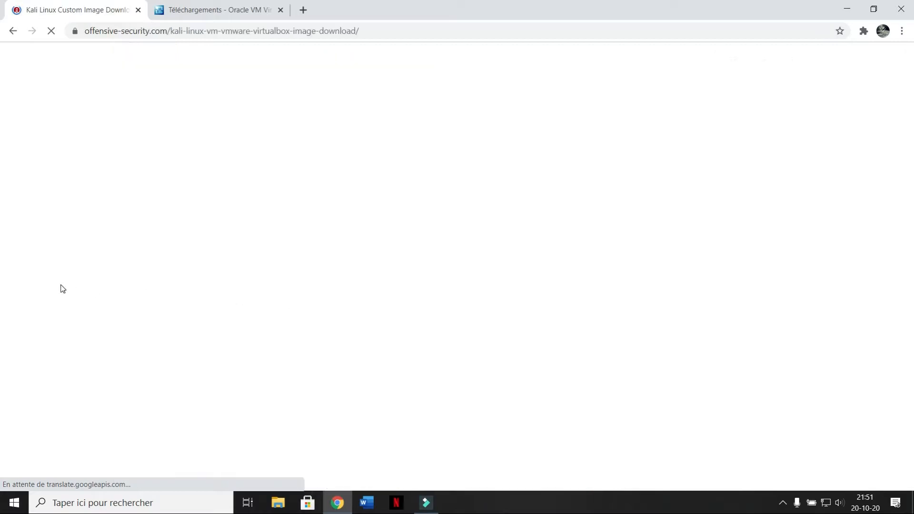
Step: Expand the Kali Linux VirtualBox images and download the 64-bit version 2020.3 image
scroll(41, 279, down, 4)
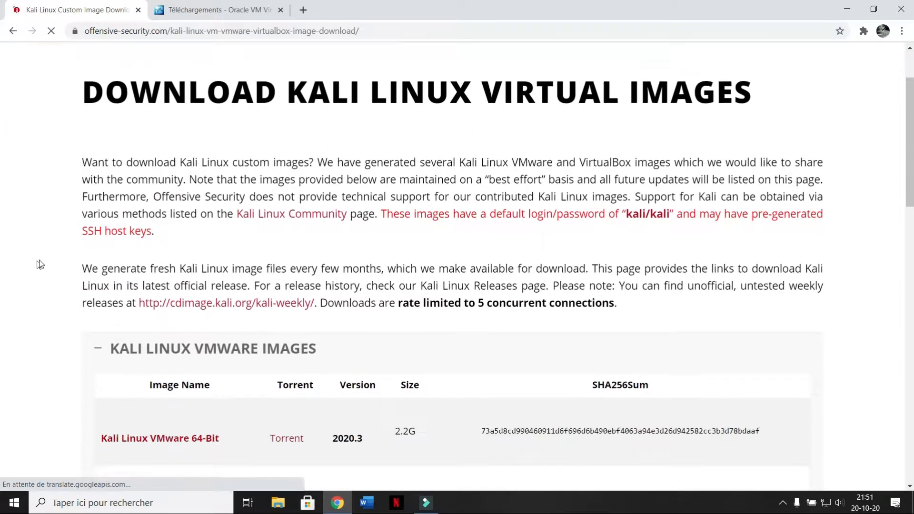
scroll(57, 244, down, 2)
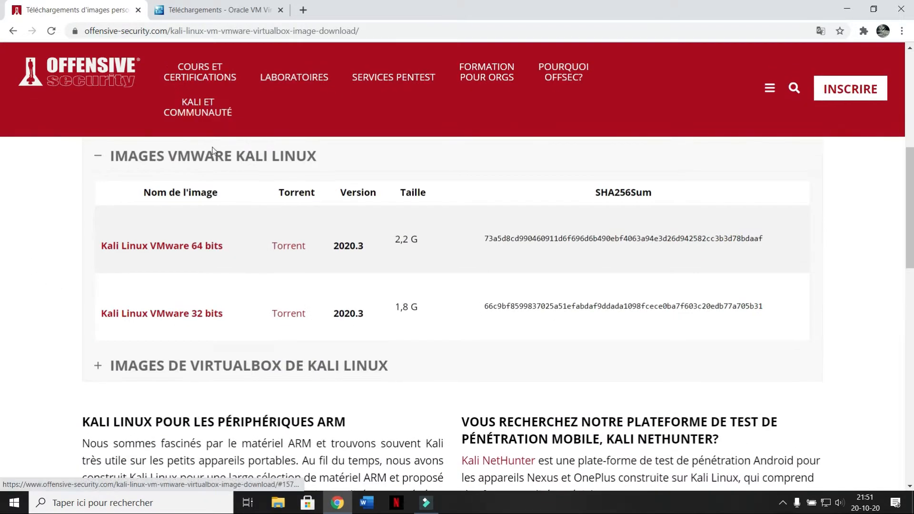
scroll(212, 147, down, 2)
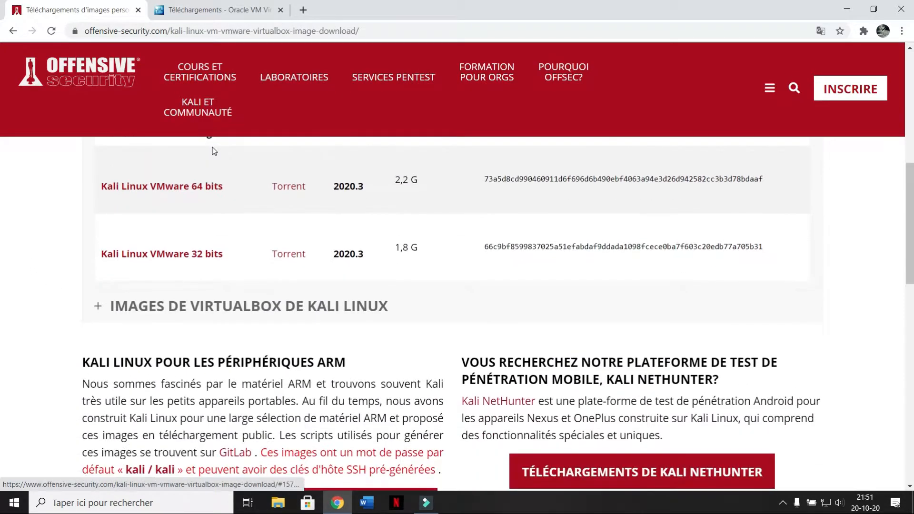
click(203, 312)
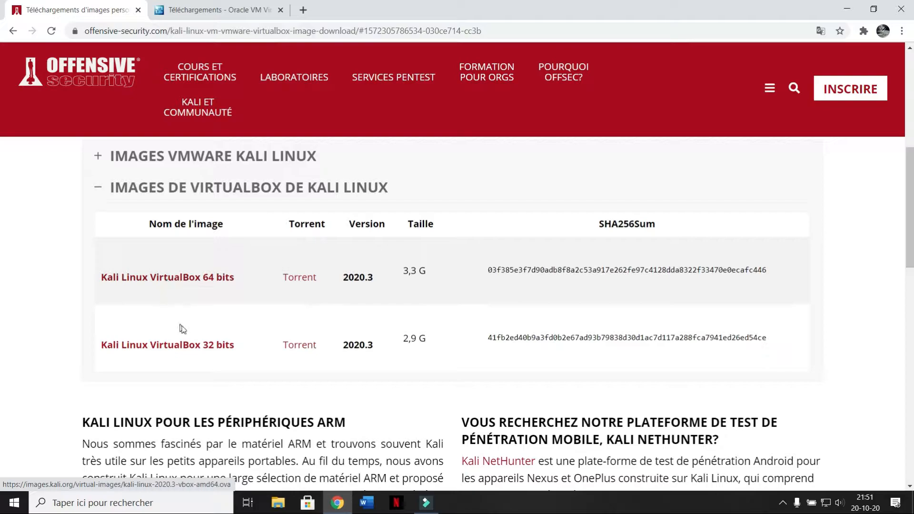
click(197, 284)
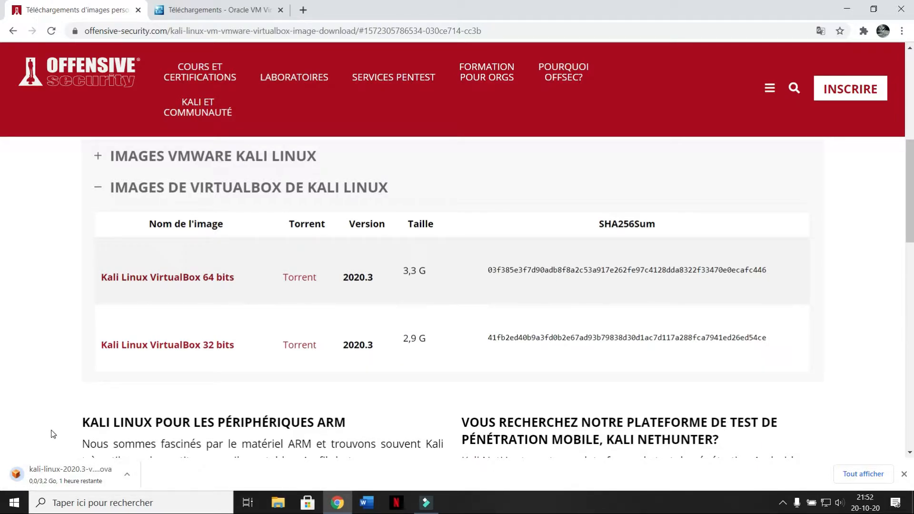
scroll(172, 357, up, 1)
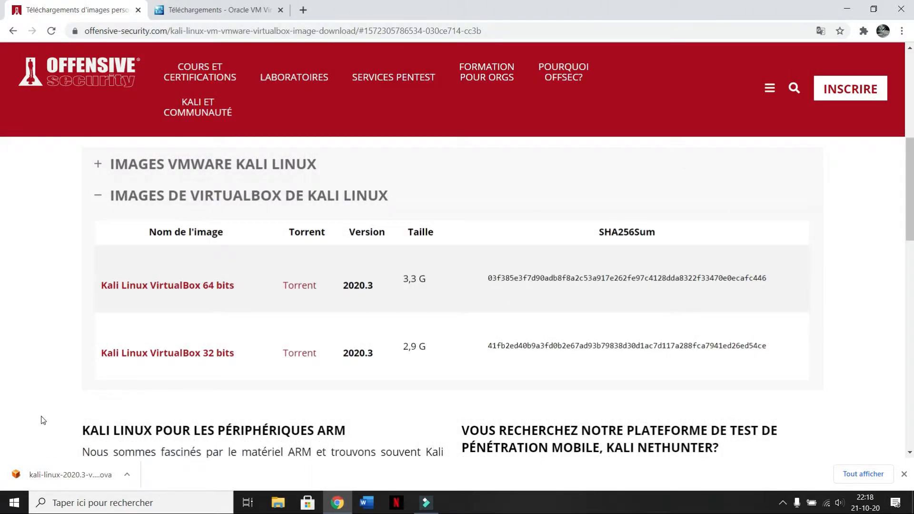
Step: Shrink the browser window to reveal the desktop, copy the downloaded Kali Linux OVA file onto it, and close the browser
click(874, 9)
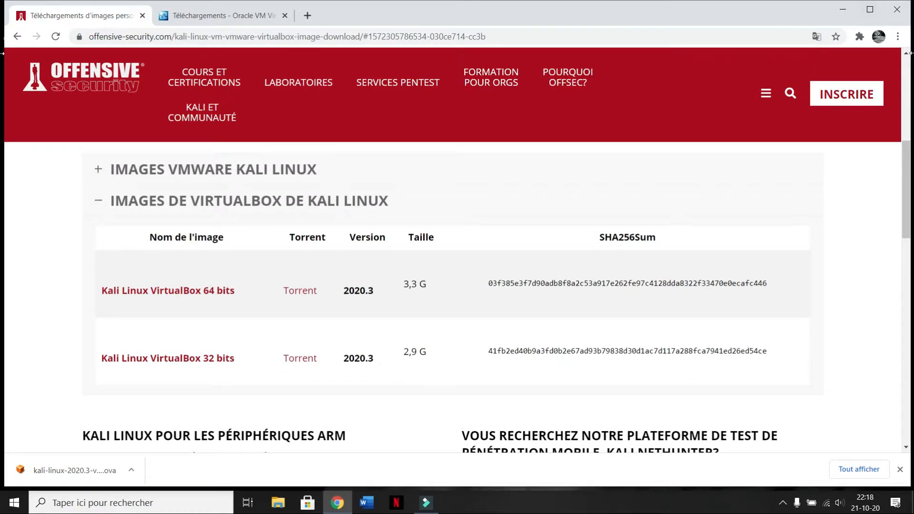
drag(911, 26, 573, 26)
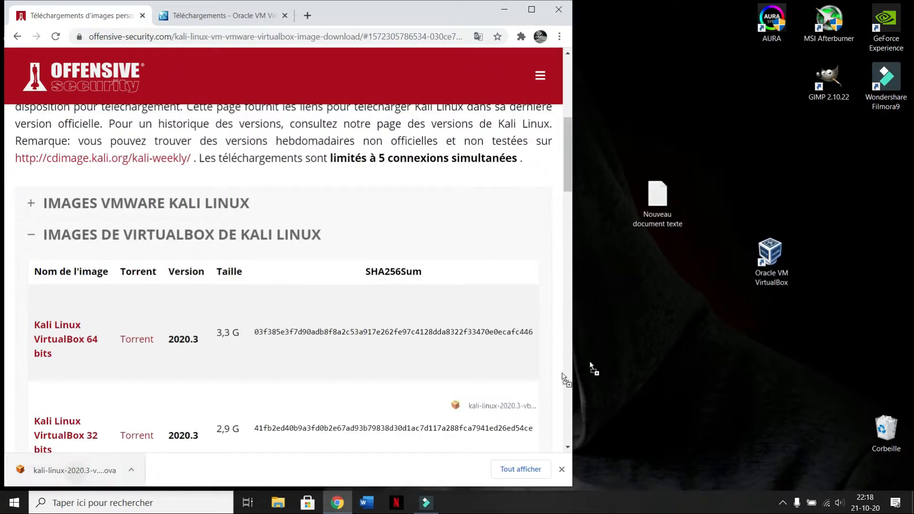
key(ctrl+v)
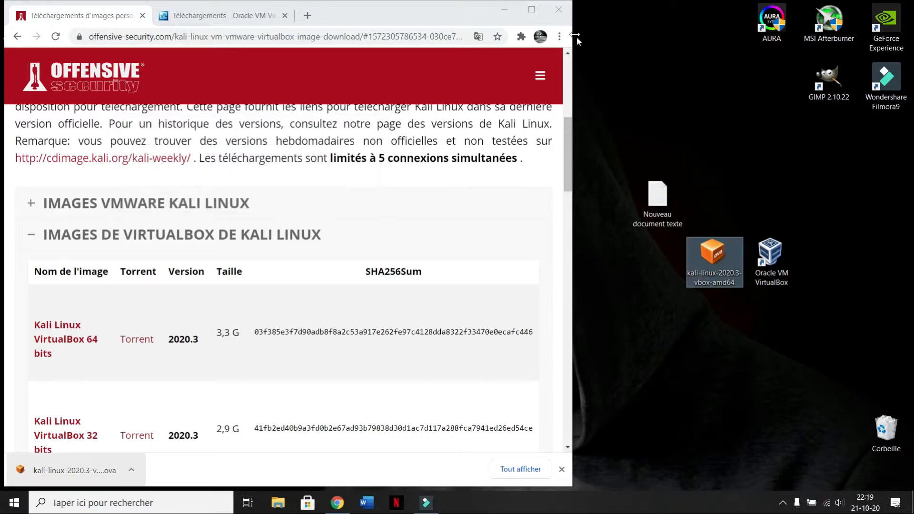
click(558, 10)
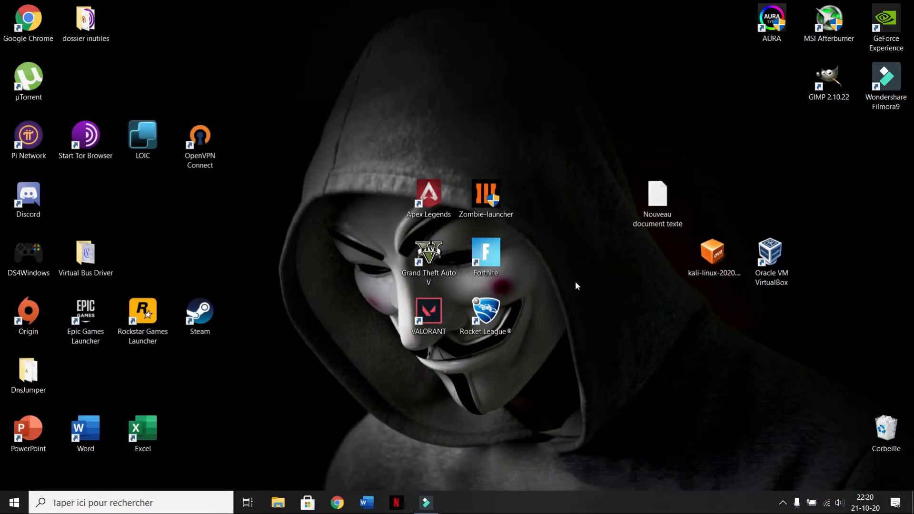
Step: Launch Oracle VM VirtualBox and choose kali-linux-2020.3-vbox-amd64.ova from the Desktop folder as the virtual appliance to import
click(786, 251)
click(784, 247)
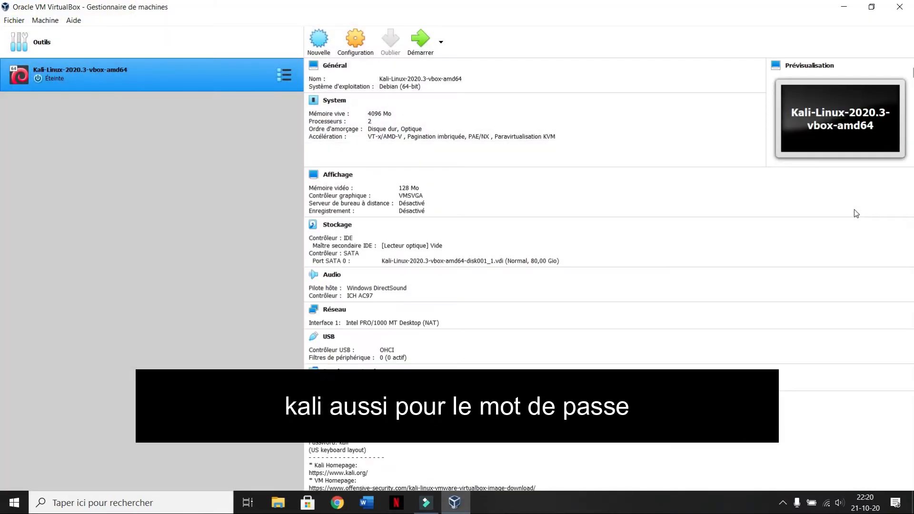
click(11, 21)
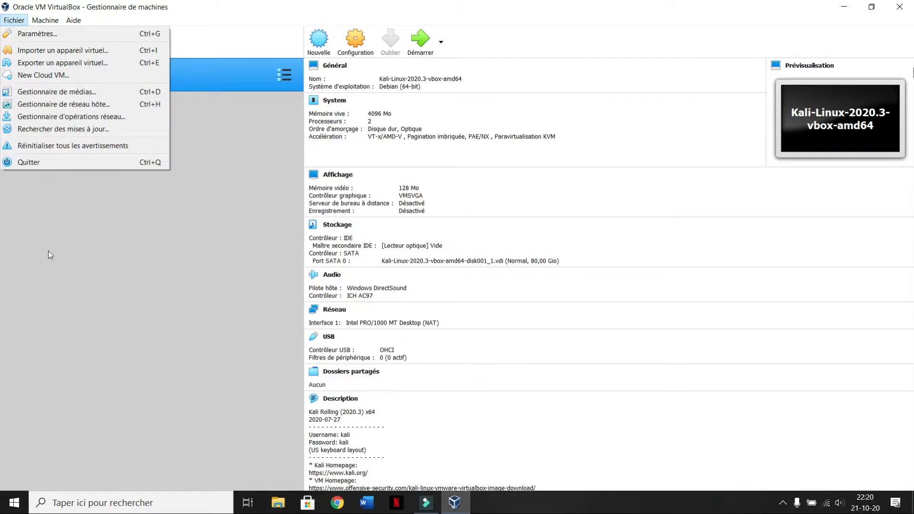
click(48, 52)
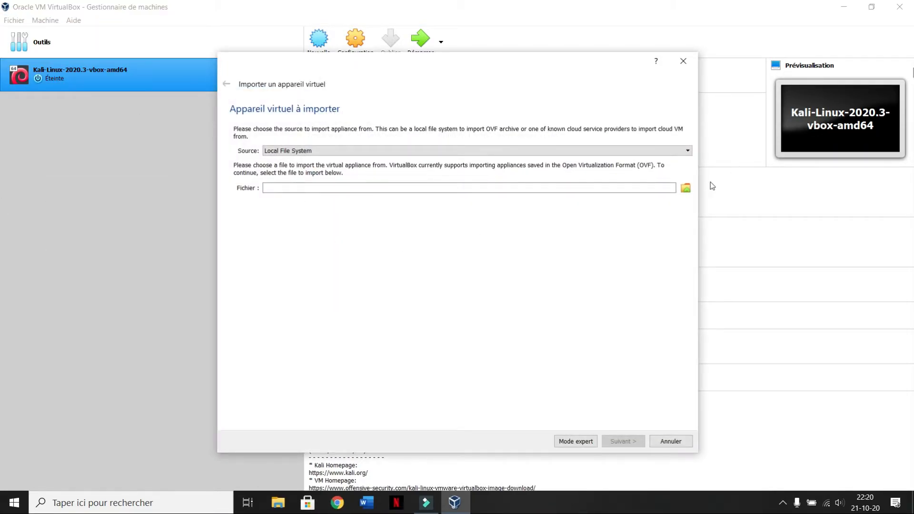
click(685, 188)
click(264, 173)
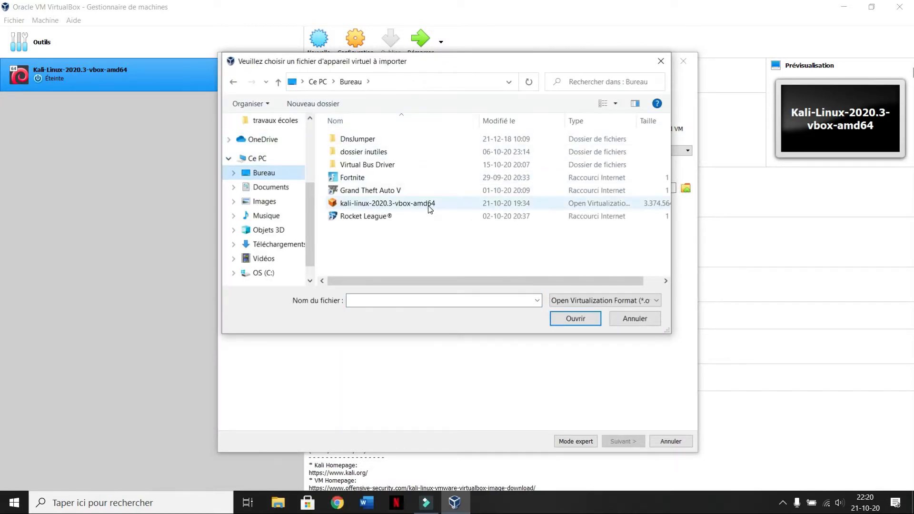
click(430, 208)
click(577, 319)
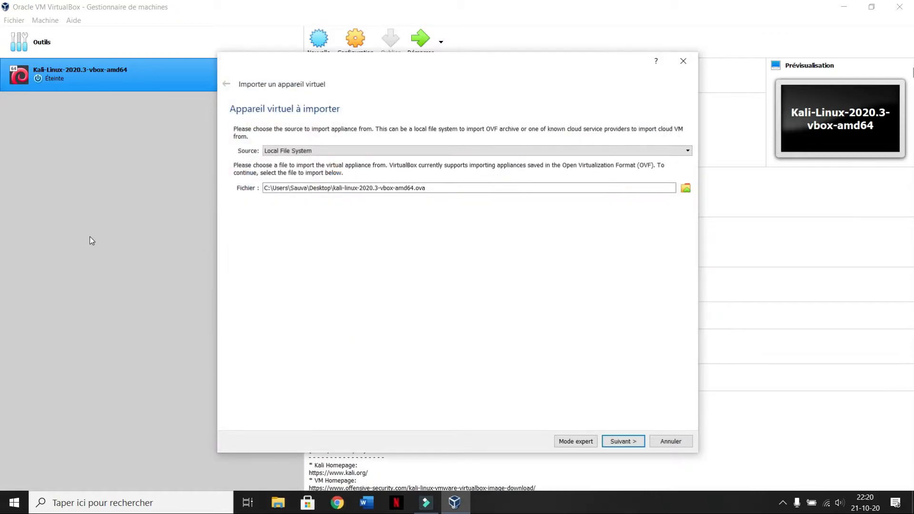
click(622, 441)
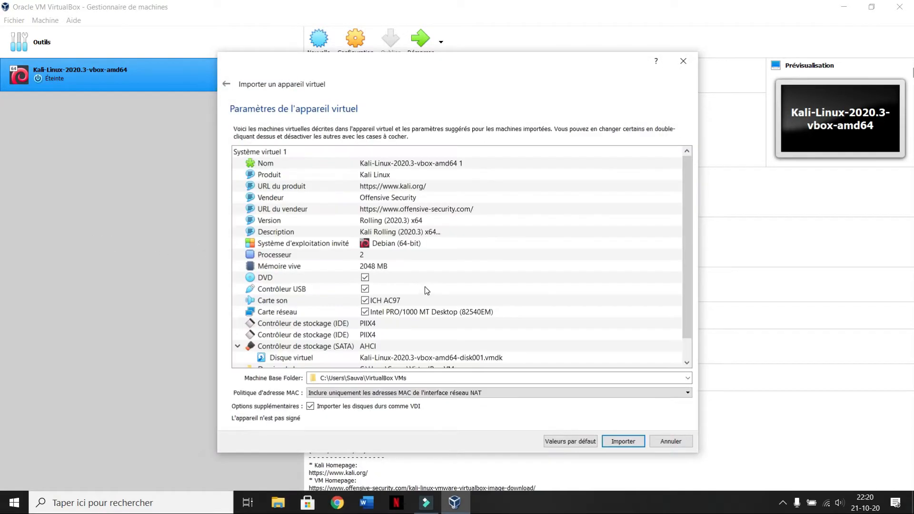
Step: Set the appliance's memory to 8000 MB and import the virtual machine
click(372, 268)
double_click(373, 267)
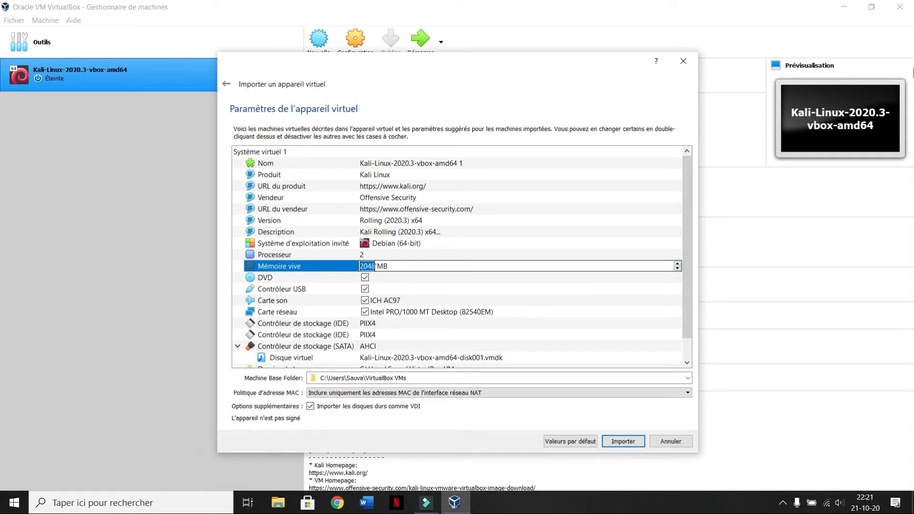
key(BackSpace)
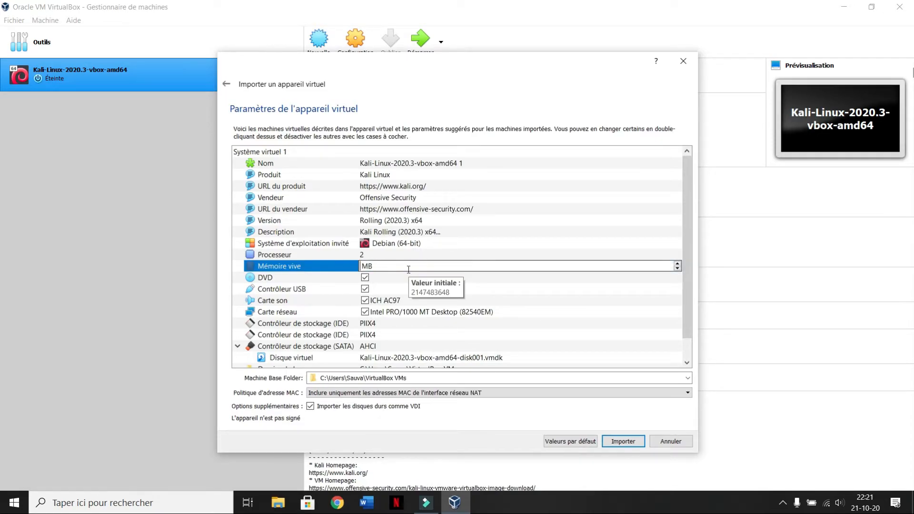
text(8000)
click(624, 441)
click(380, 333)
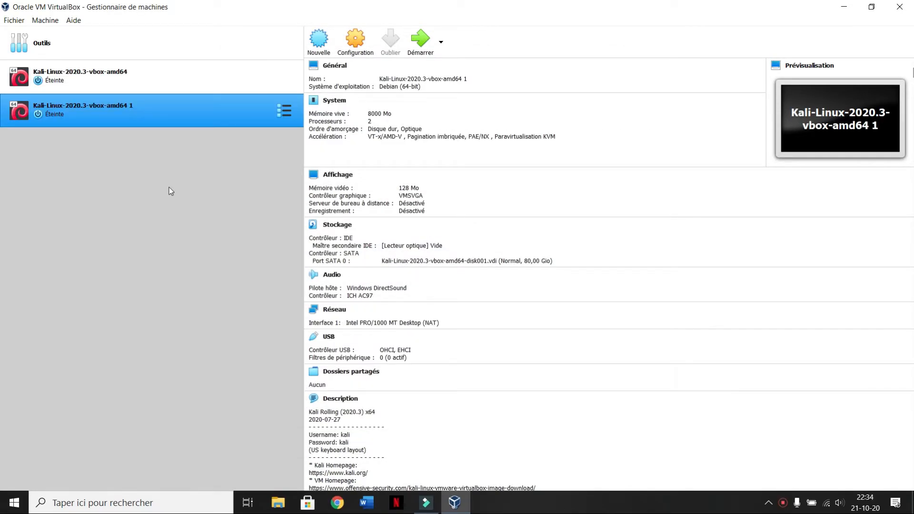
Step: Try to start the imported virtual machine Kali-Linux-2020.3-vbox-amd64 1
click(421, 43)
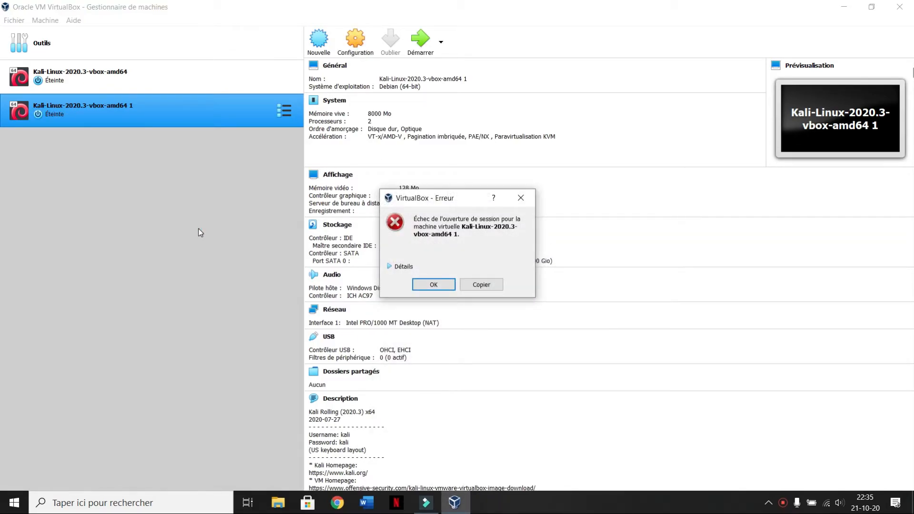
click(433, 284)
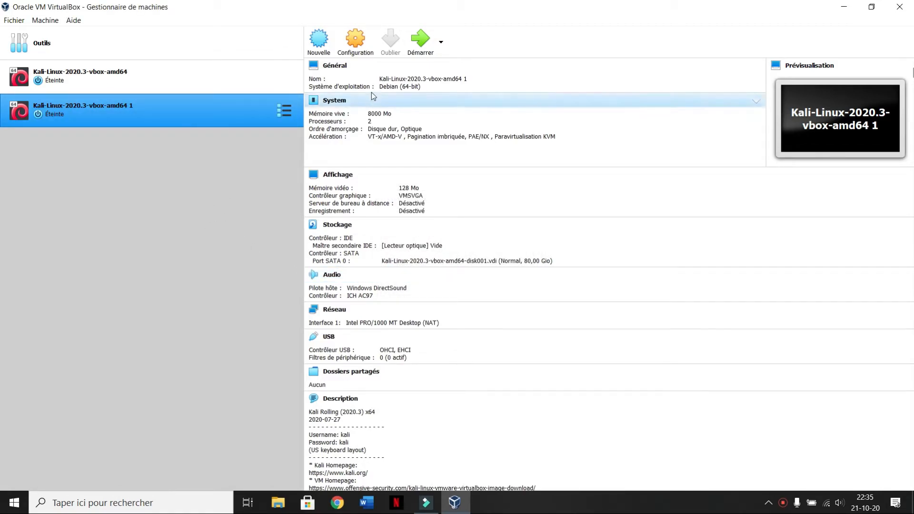
Step: Open the settings of Kali-Linux-2020.3-vbox-amd64 1 and disable its USB controller
click(357, 48)
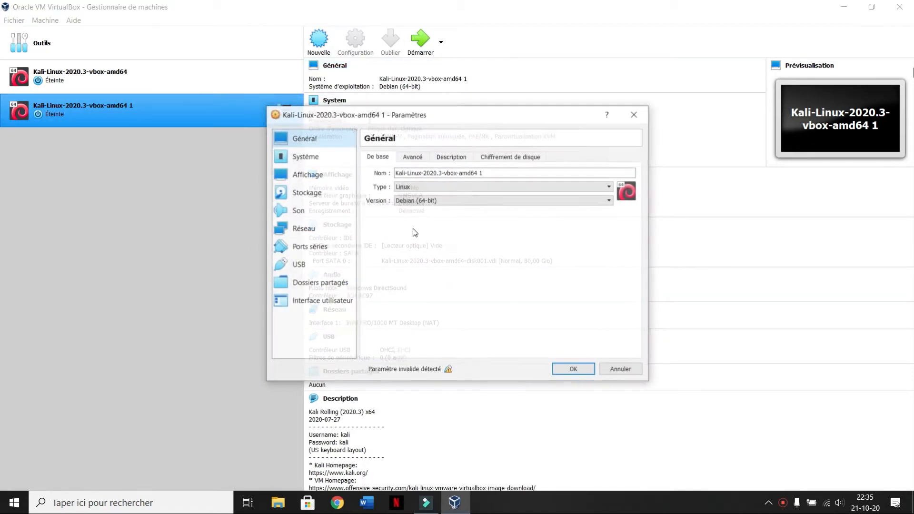
click(315, 263)
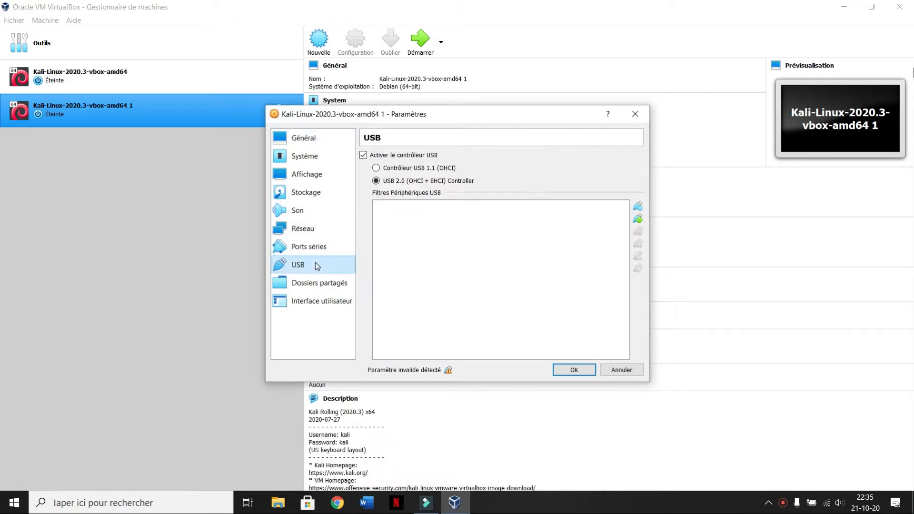
click(363, 155)
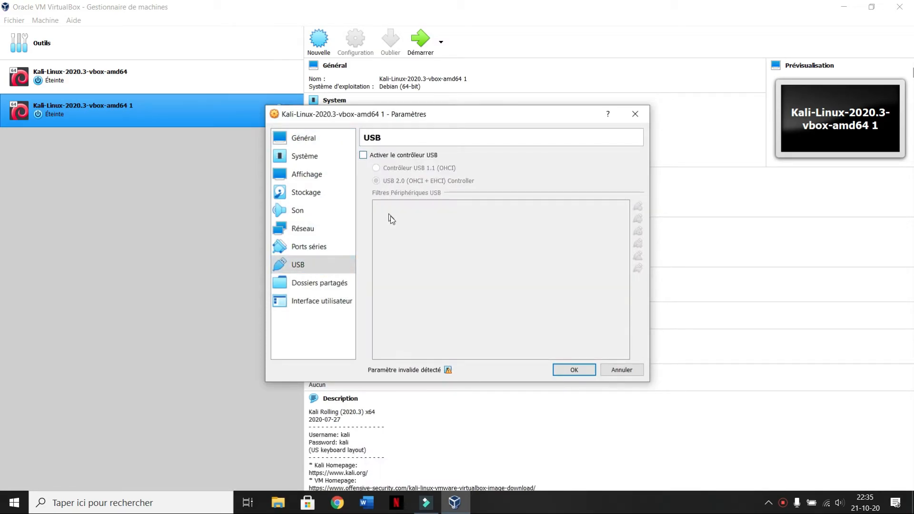
Step: Shorten the virtual machine's name to Kali-Linux and save its settings
click(310, 156)
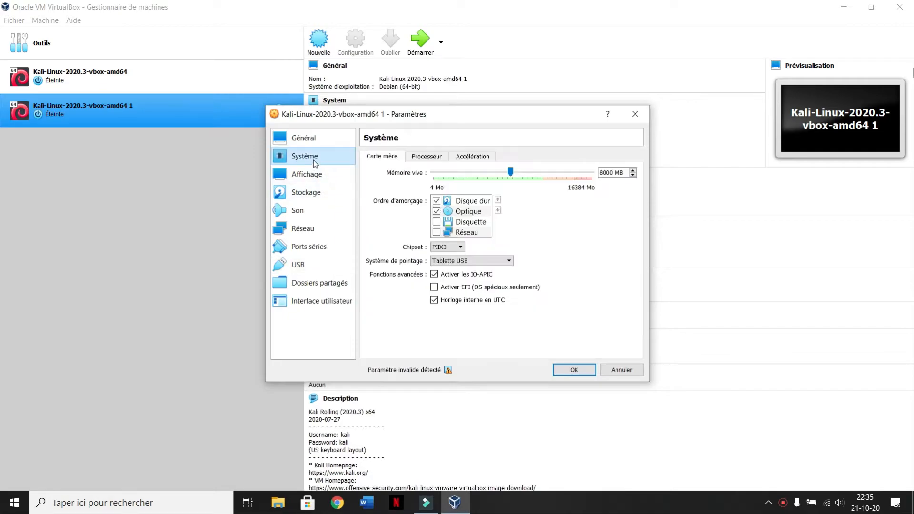
click(303, 138)
drag(484, 173, 427, 177)
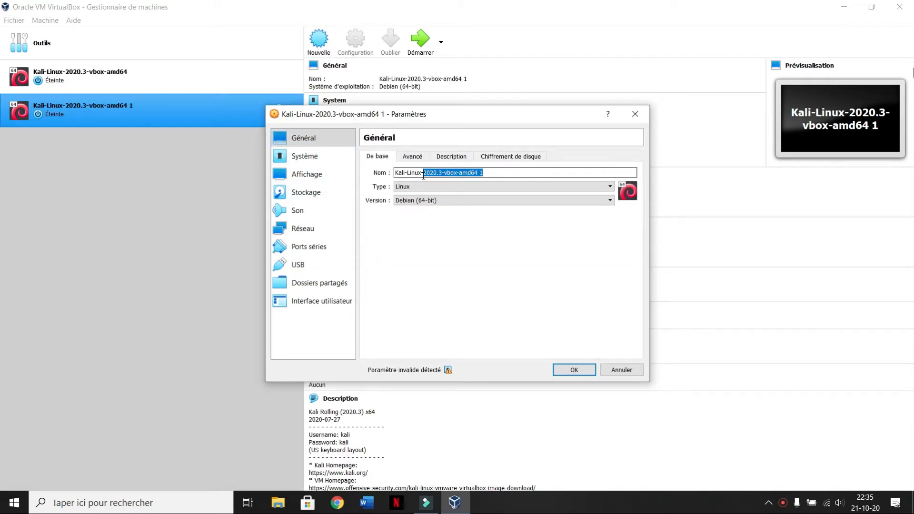
key(BackSpace)
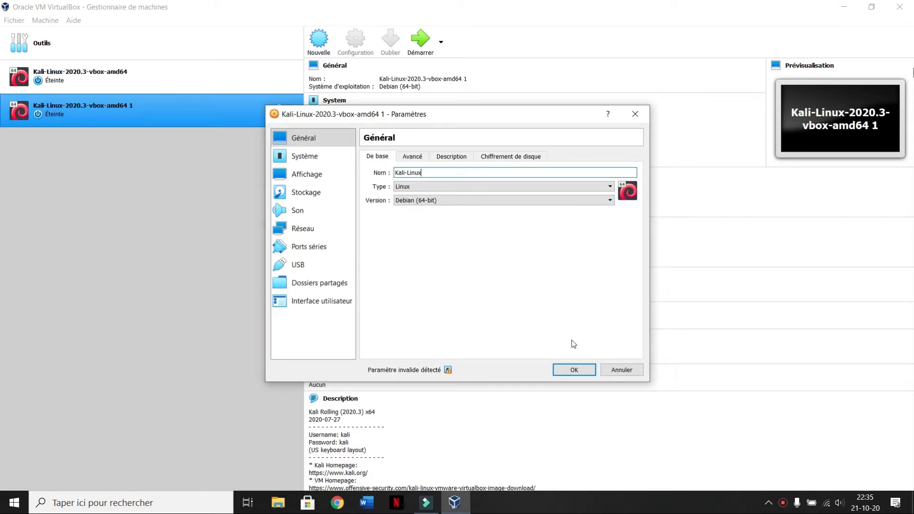
click(566, 369)
Step: Start the Kali-Linux virtual machine, minimize the VirtualBox manager, dismiss the notices, and move the machine window higher on the desktop
double_click(134, 116)
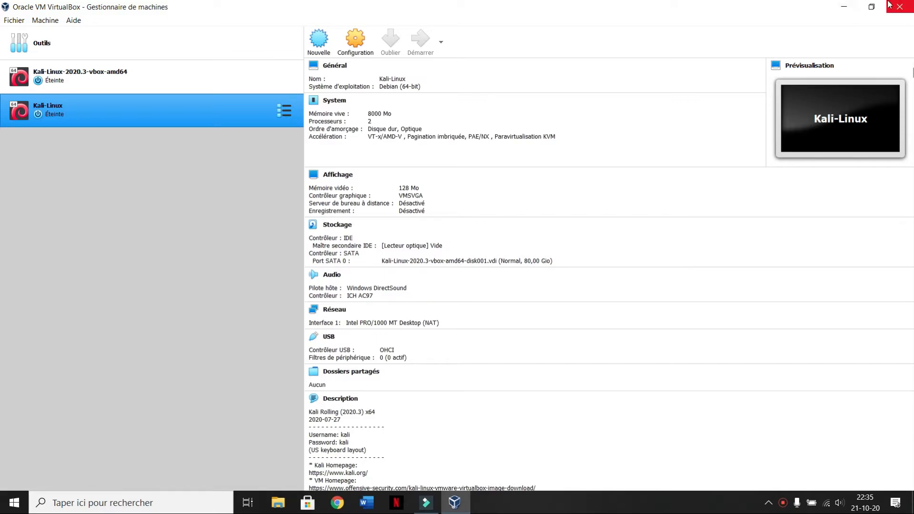
click(844, 7)
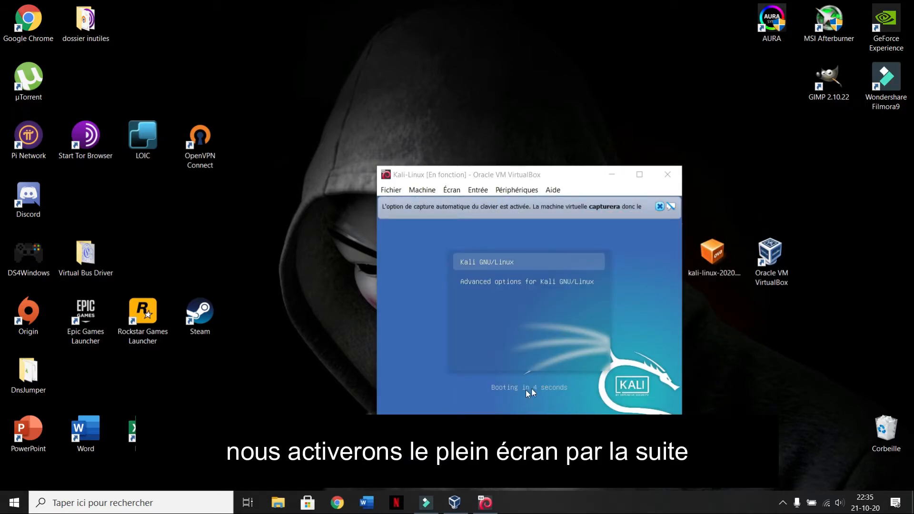
click(660, 206)
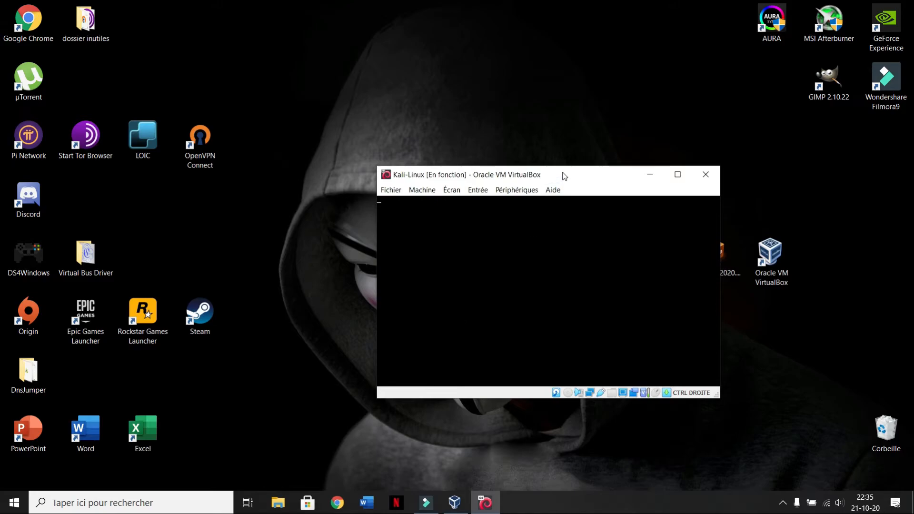
drag(563, 174, 508, 167)
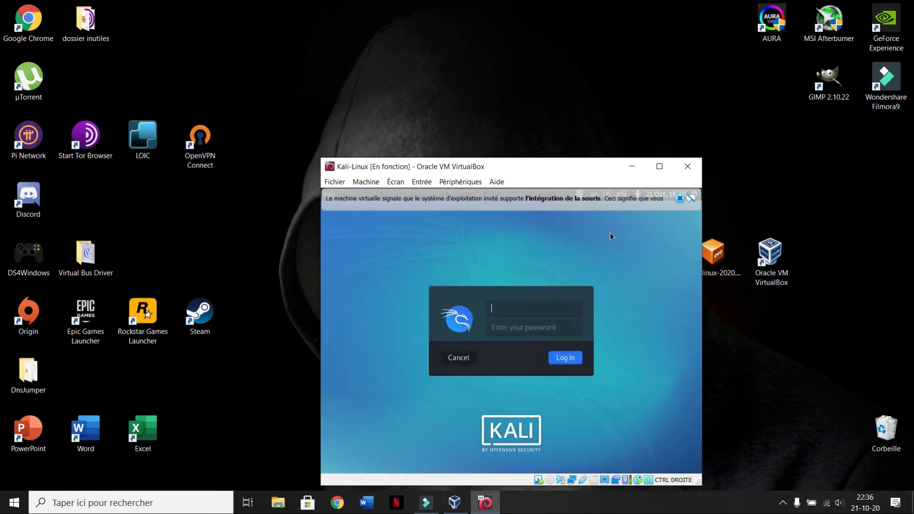
drag(574, 169, 517, 78)
click(622, 109)
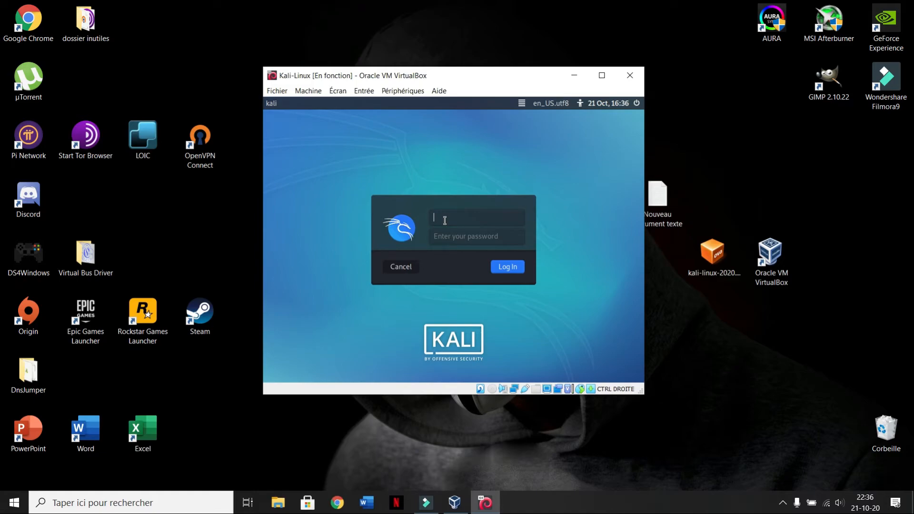
Step: Log in to the Kali desktop with the default username and the account password
text(kali)
click(452, 238)
text(kali)
click(505, 268)
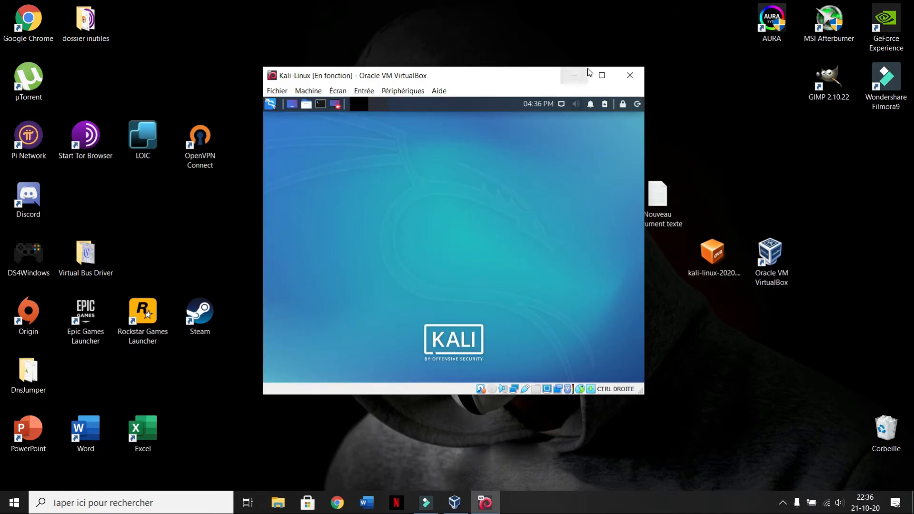
Step: Maximize the virtual machine window and switch it to full-screen mode
click(601, 75)
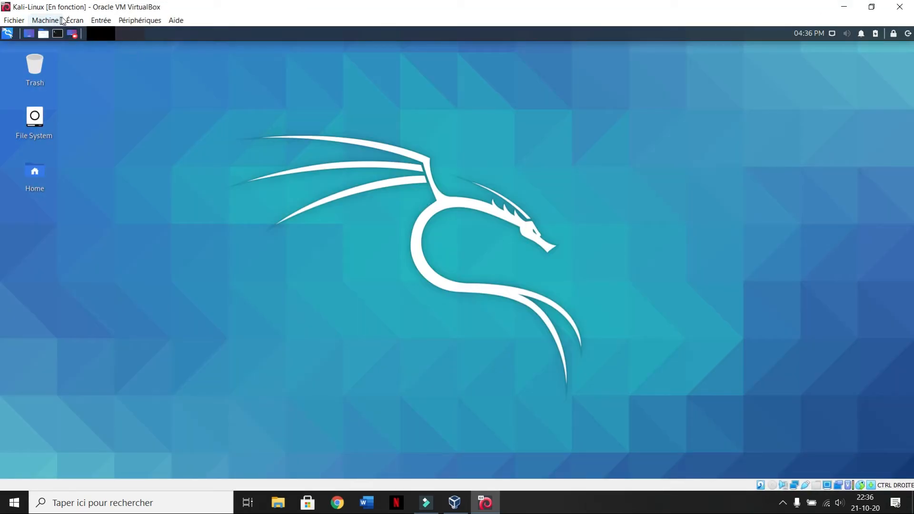
click(75, 20)
click(90, 33)
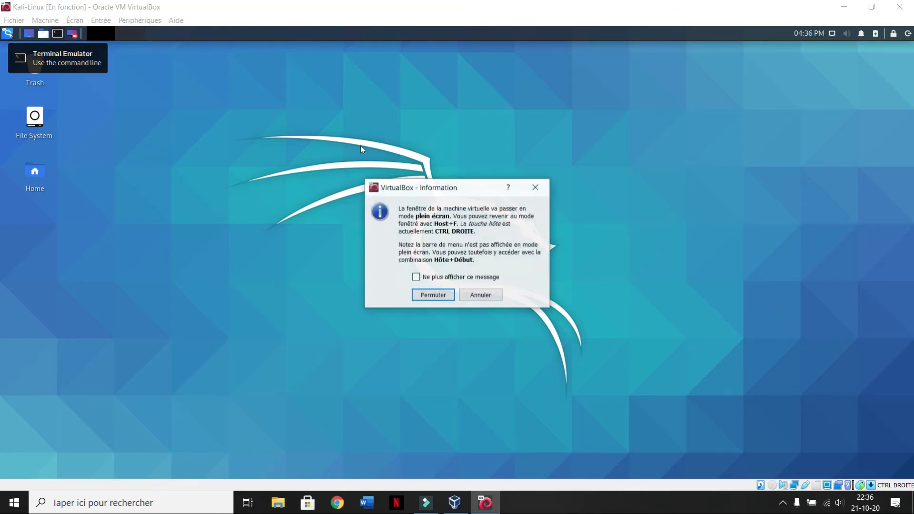
click(433, 294)
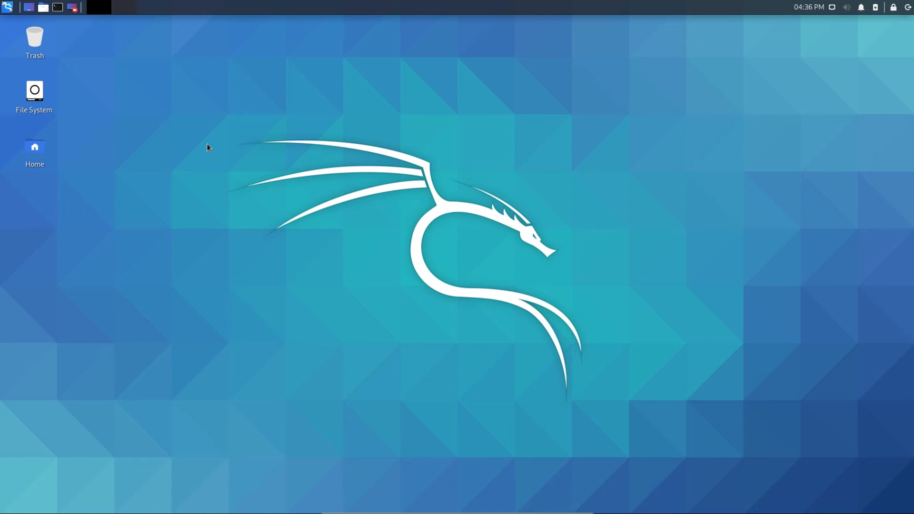
Step: Open Kali's keyboard layout settings and turn off the use of system defaults
click(8, 7)
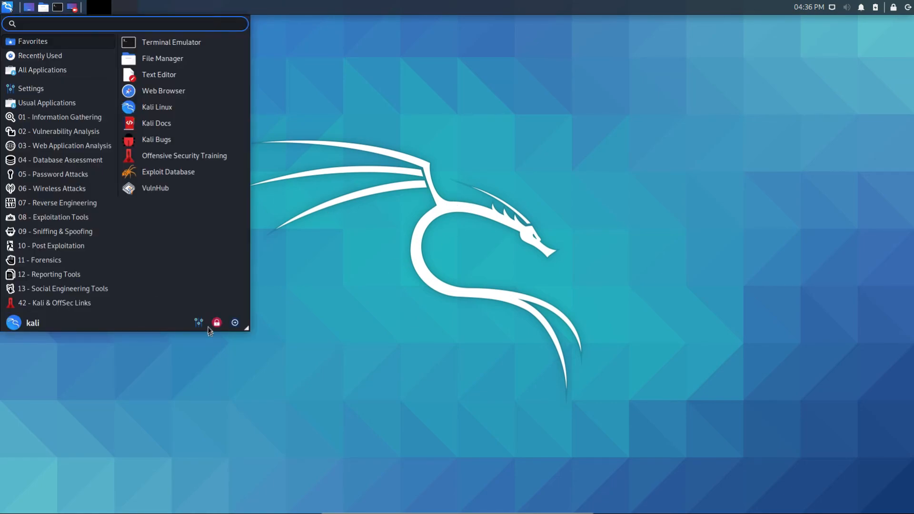
click(199, 323)
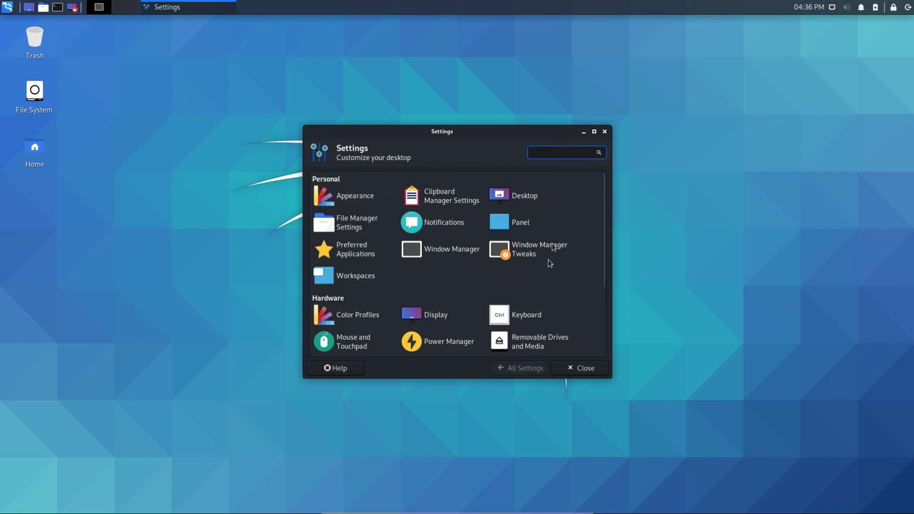
click(527, 315)
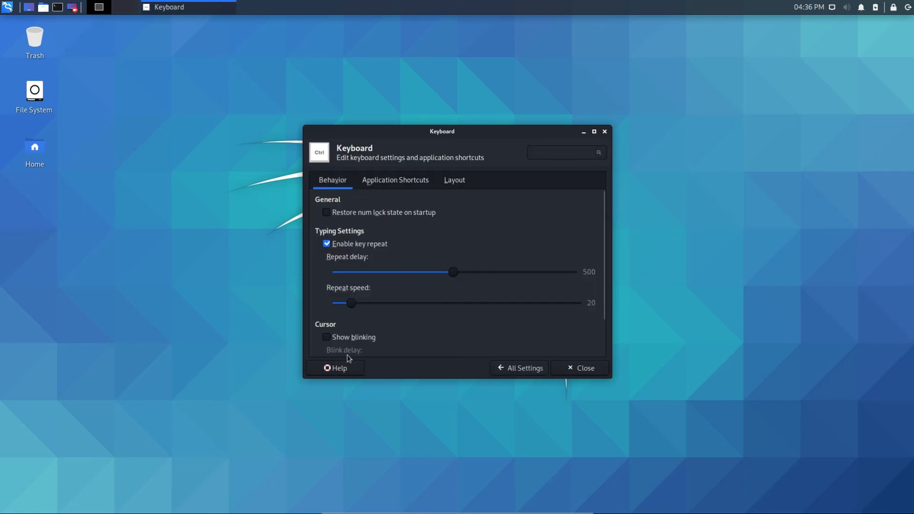
click(456, 181)
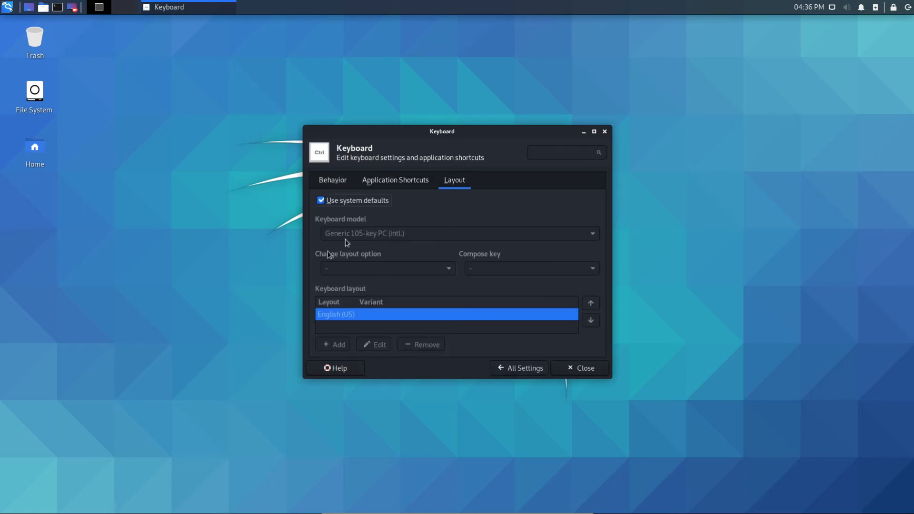
click(321, 200)
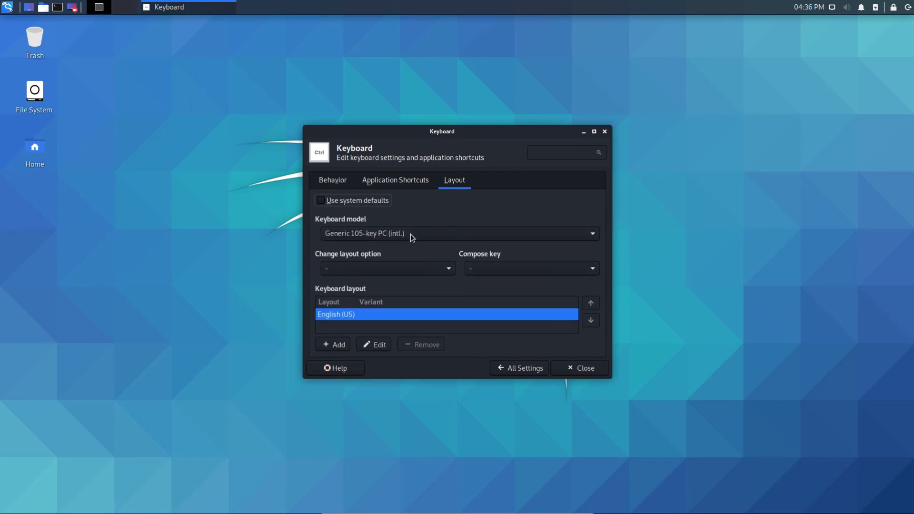
Step: Add the Belgian keyboard layout, remove English (US), and close the keyboard settings
click(336, 345)
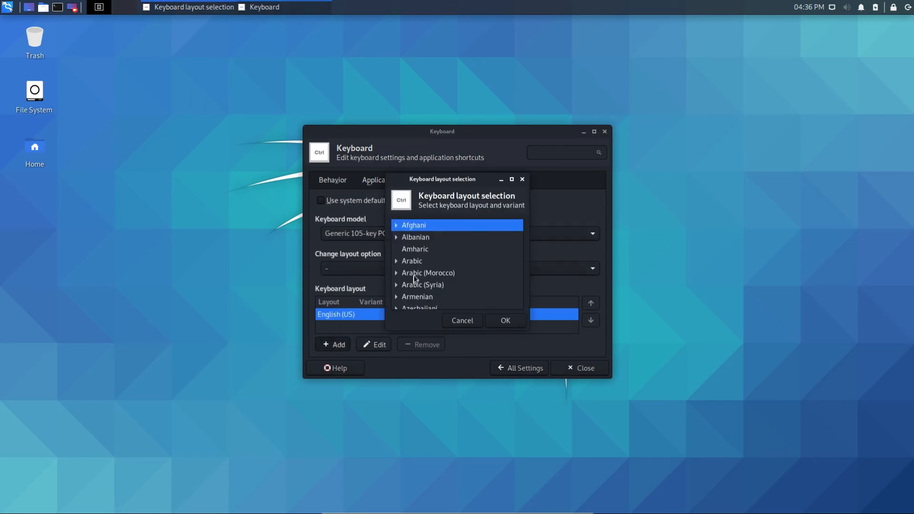
scroll(455, 258, down, 3)
scroll(454, 257, down, 2)
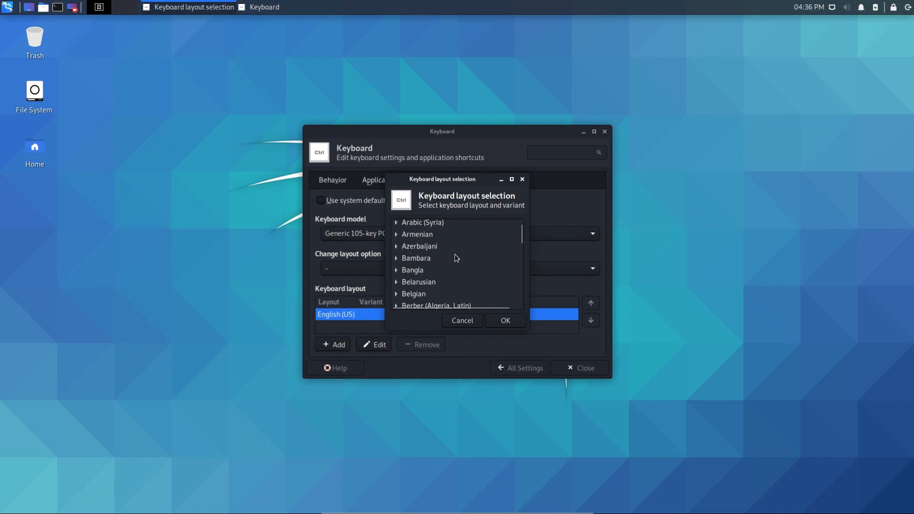
click(423, 280)
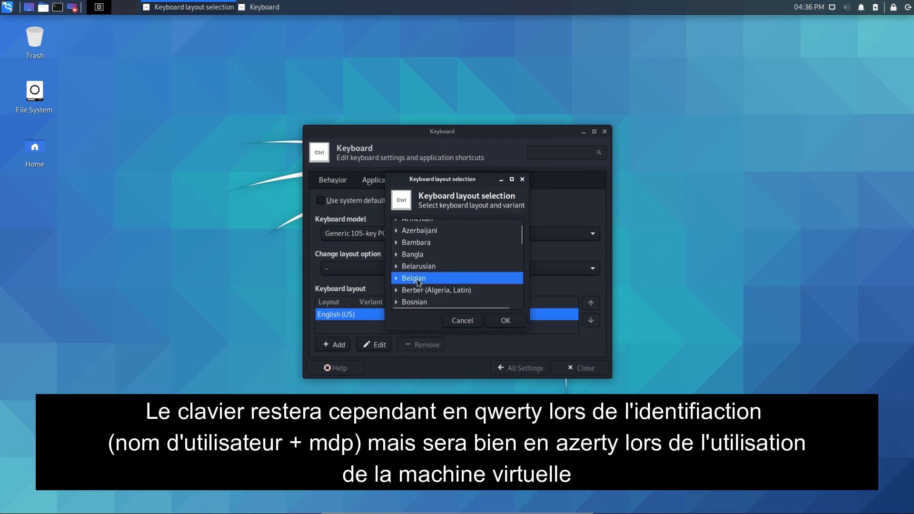
click(505, 321)
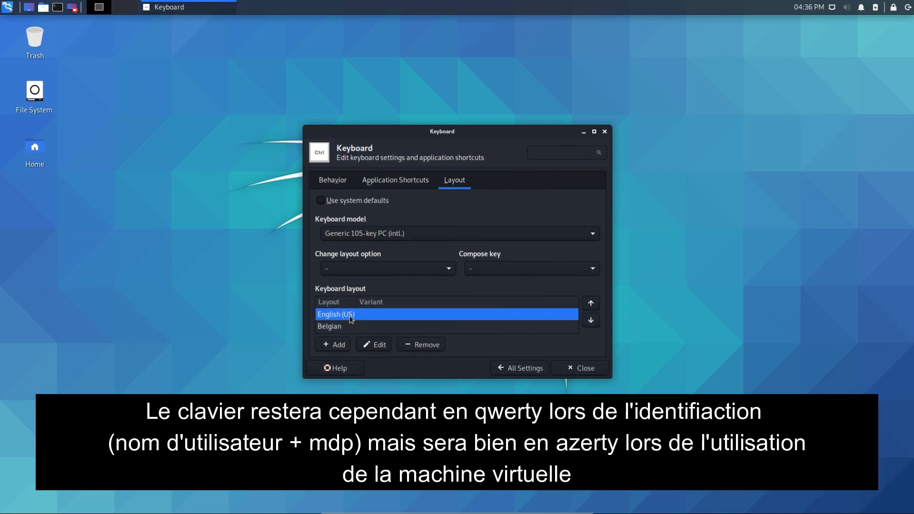
click(424, 347)
click(584, 372)
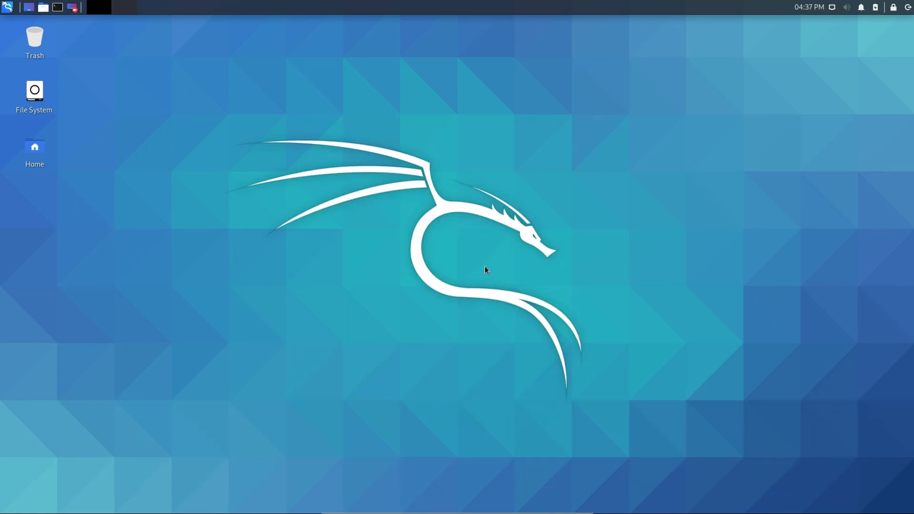